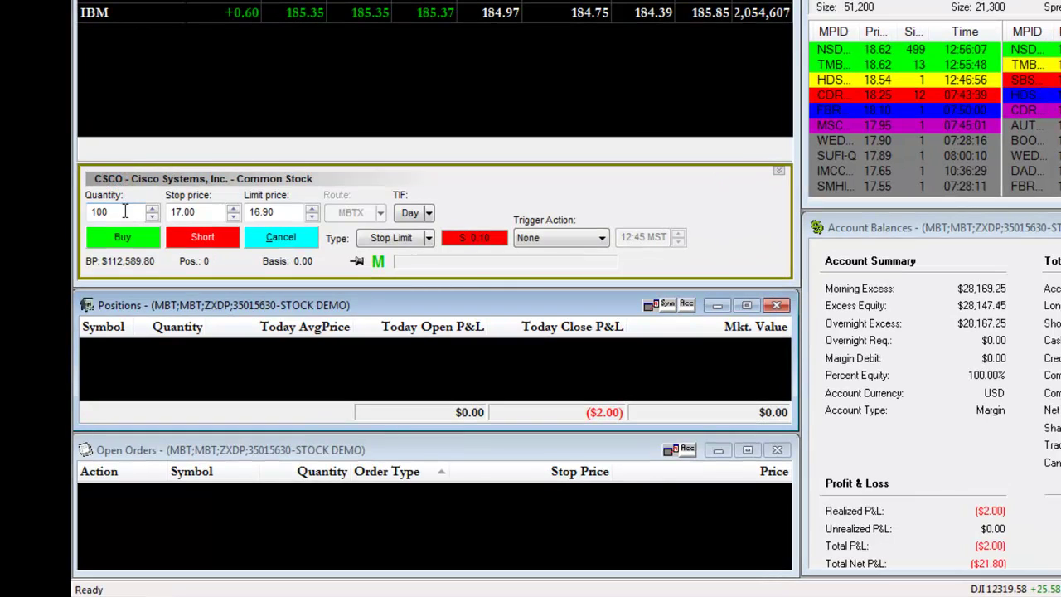
Change the CSCO ticket to a Market order and buy 100 shares.
click(124, 212)
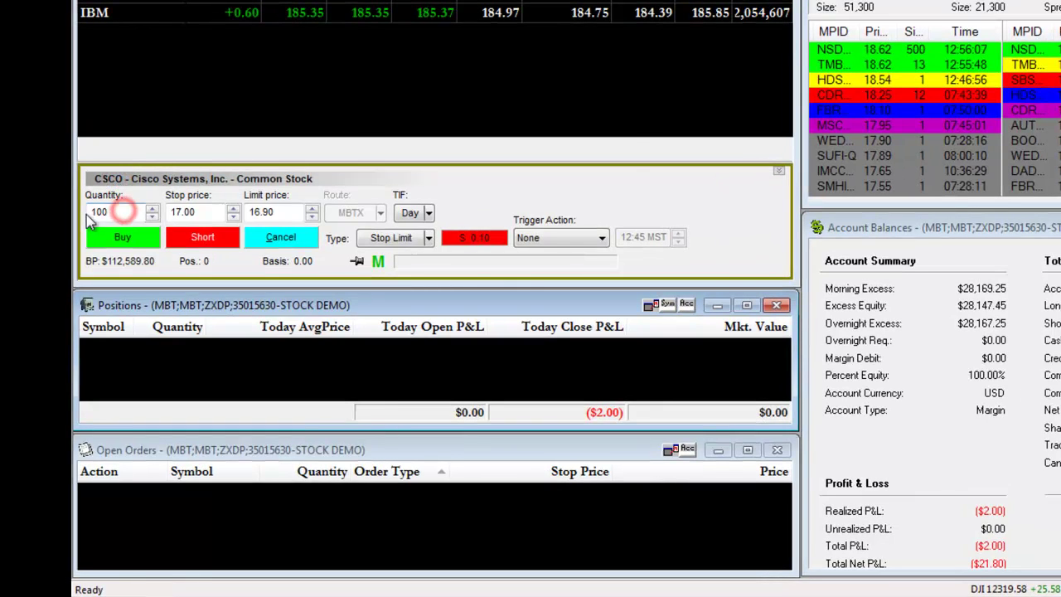
click(429, 238)
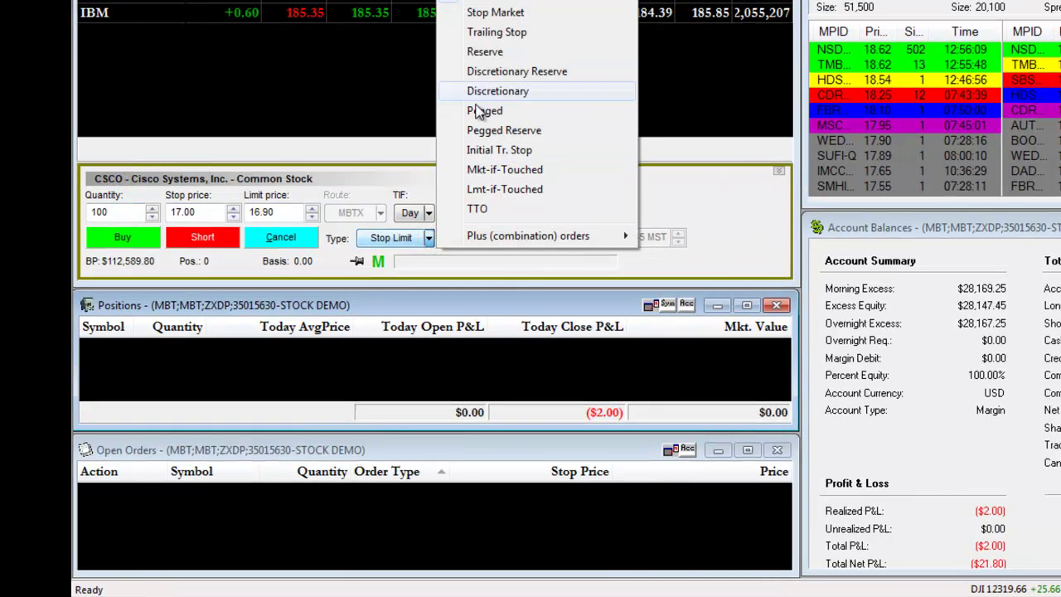
click(489, 1)
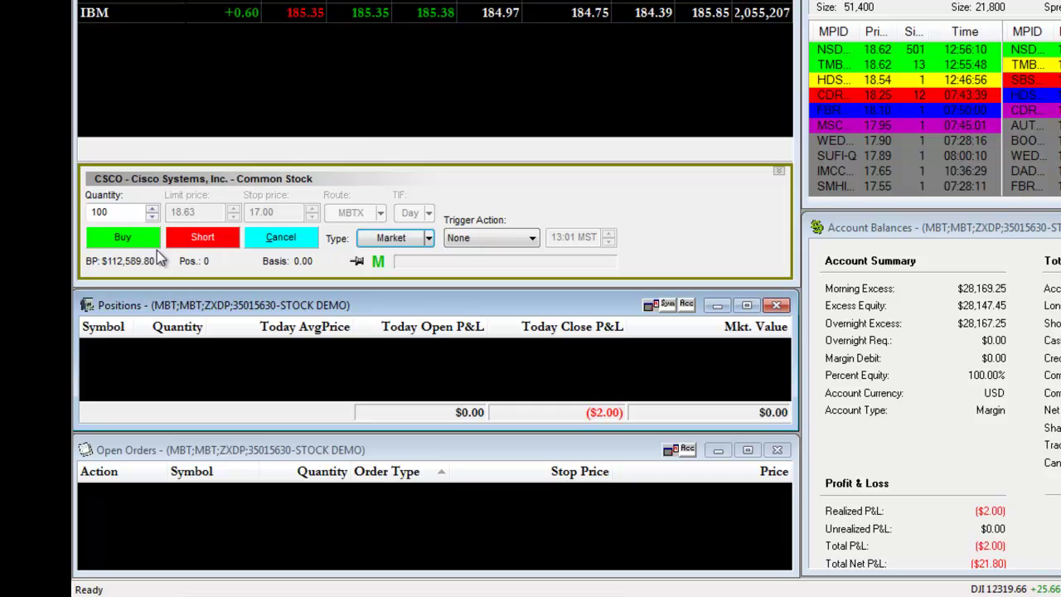
click(132, 237)
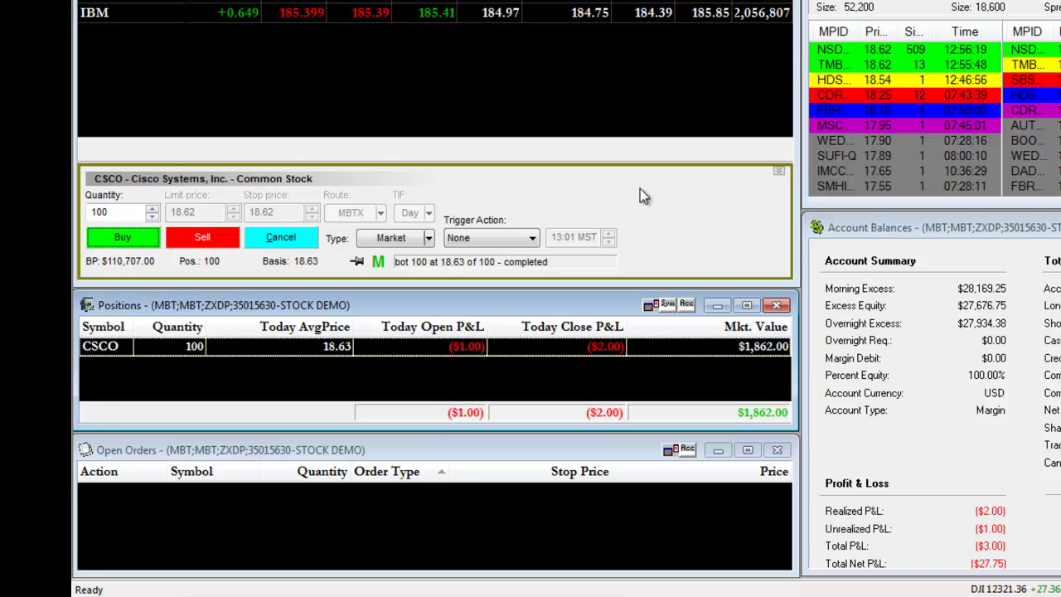
Apply the TTO template to the CSCO order panel, adding upper and lower triggers.
click(428, 238)
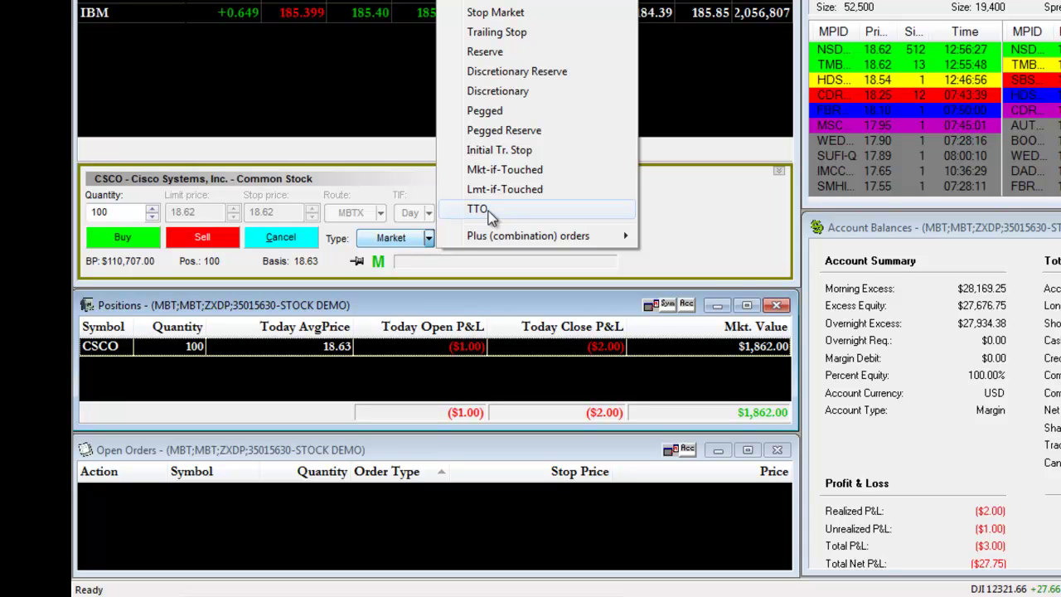
click(678, 224)
right_click(682, 219)
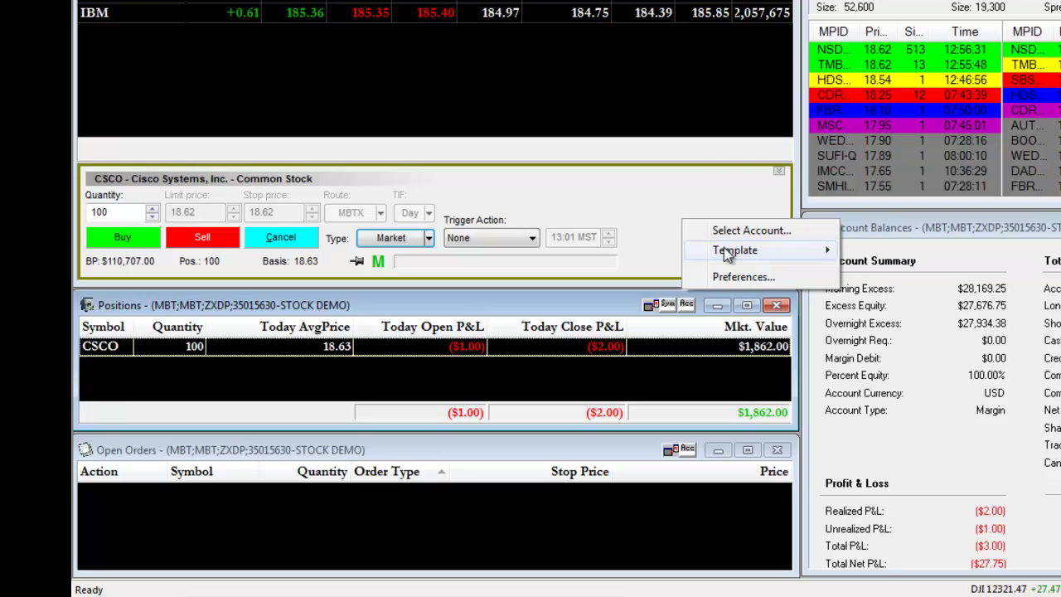
mouse_move(728, 256)
click(896, 346)
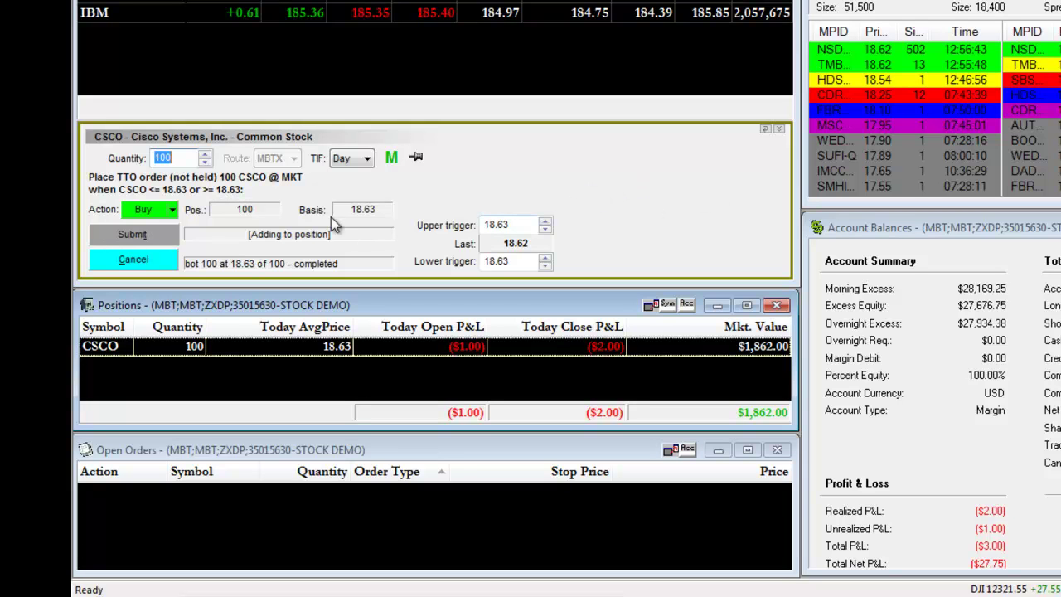
Make the TTO order a Sell with take profit 19.00.
click(172, 211)
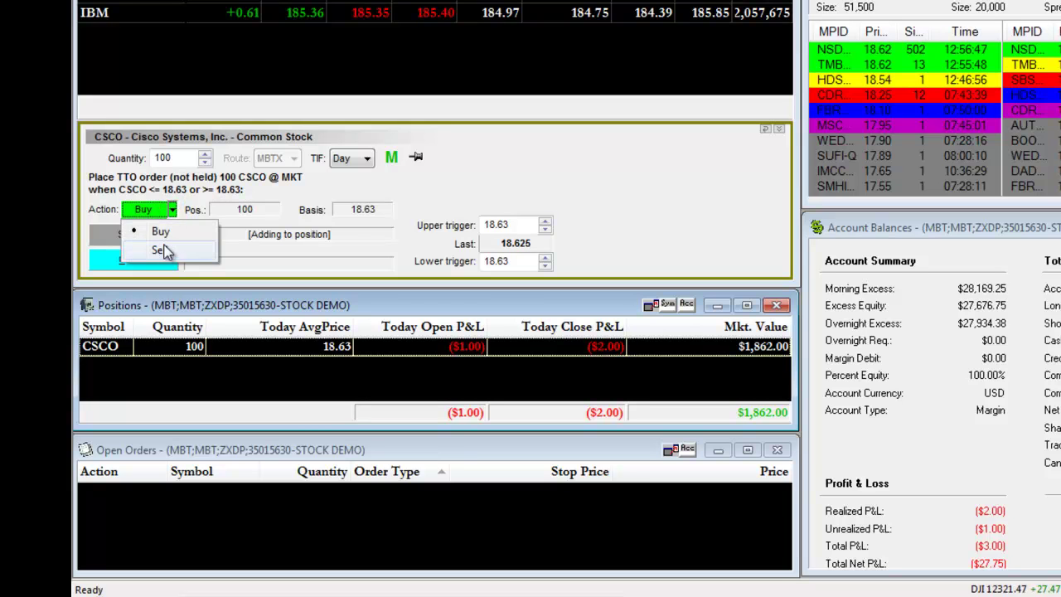
click(160, 249)
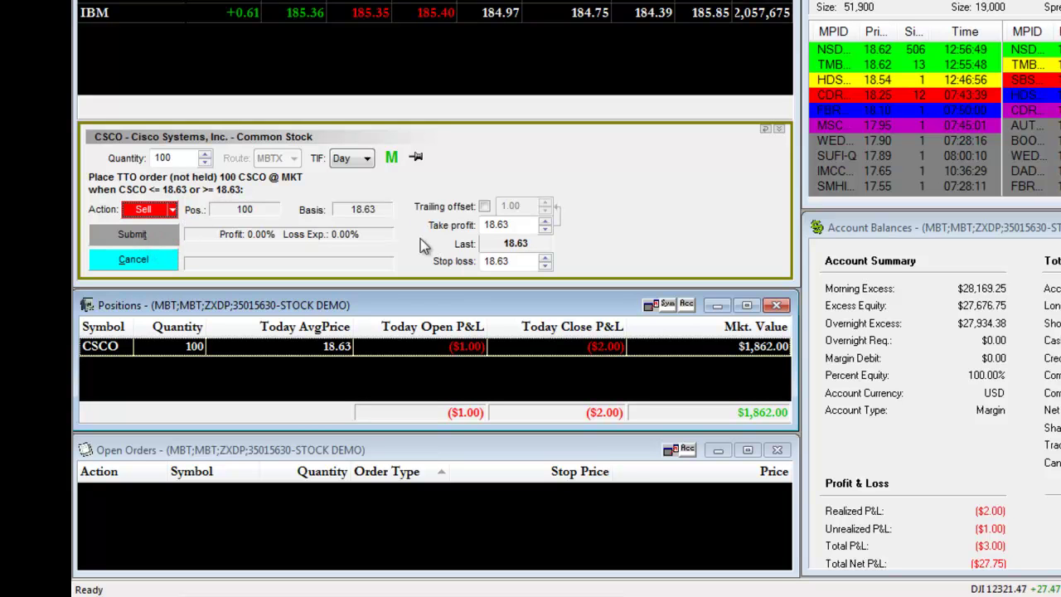
click(514, 224)
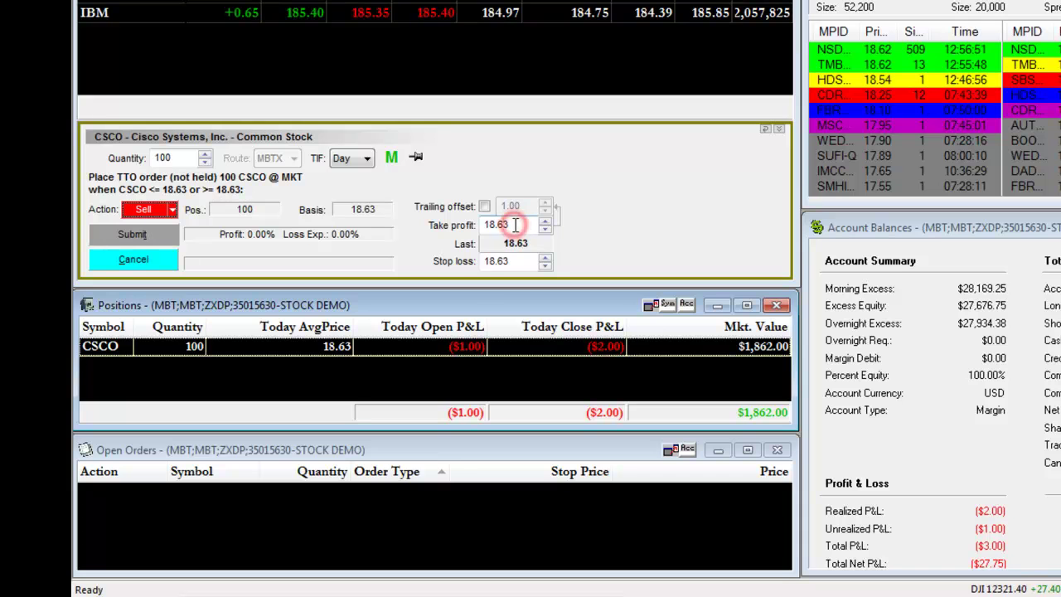
double_click(514, 225)
text(1)
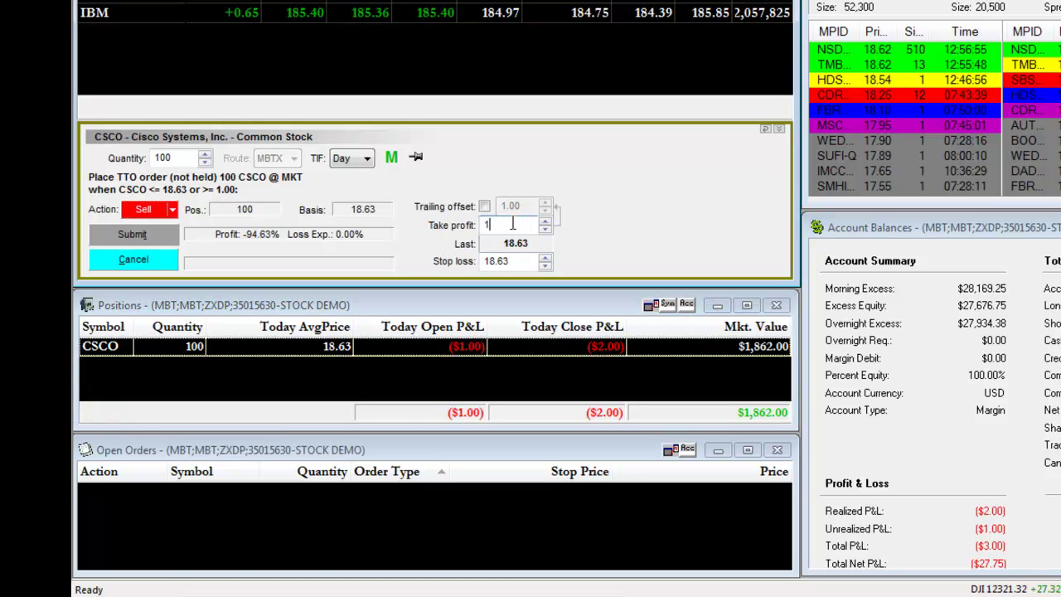
text(9)
Set the TTO order's stop loss to 17.00.
double_click(513, 261)
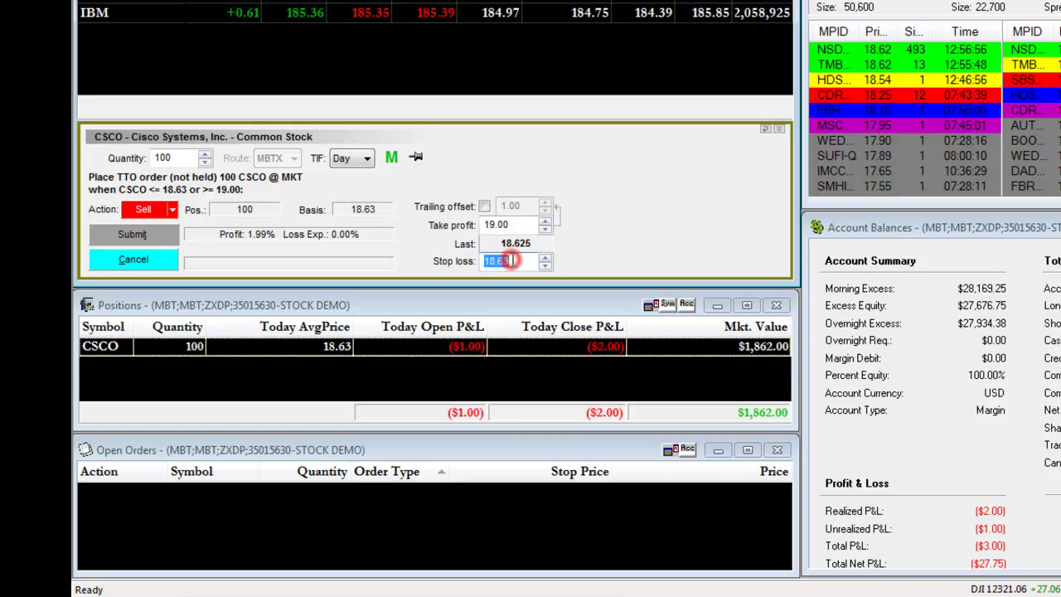
text(17)
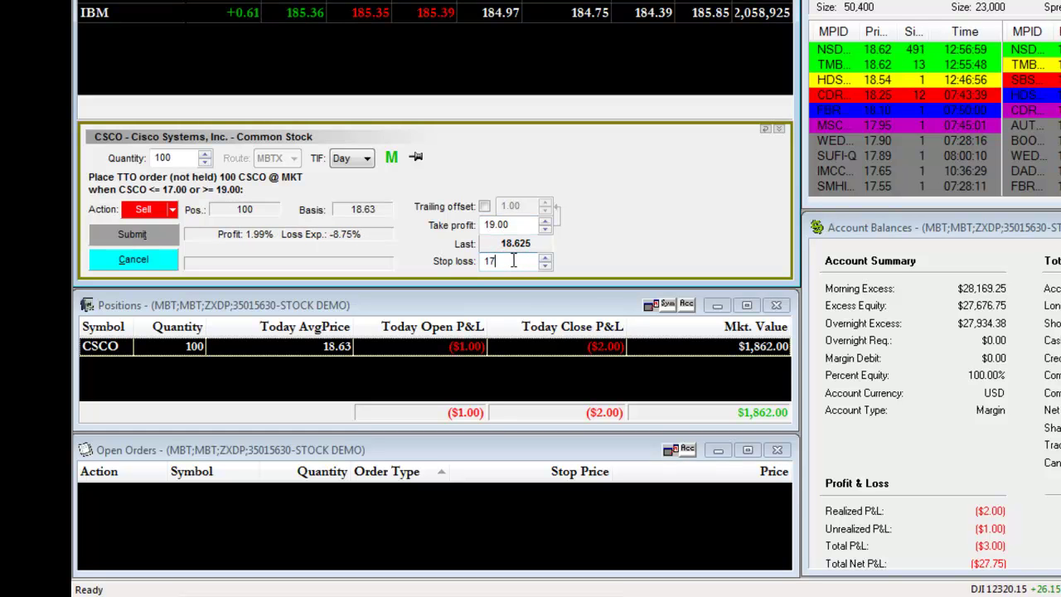
click(520, 260)
double_click(517, 225)
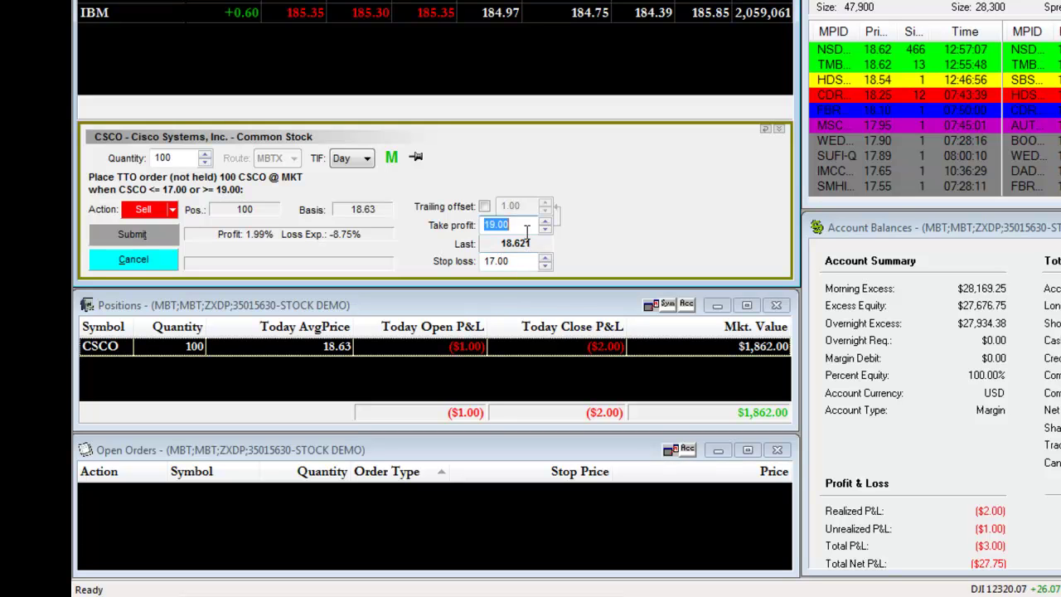
right_click(644, 213)
click(705, 270)
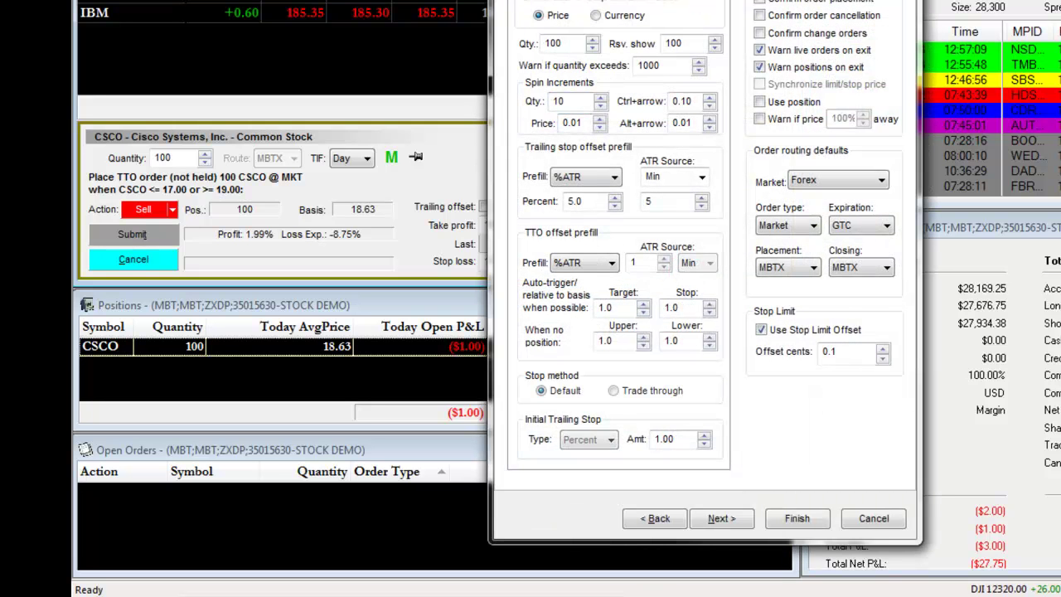
click(611, 263)
click(606, 280)
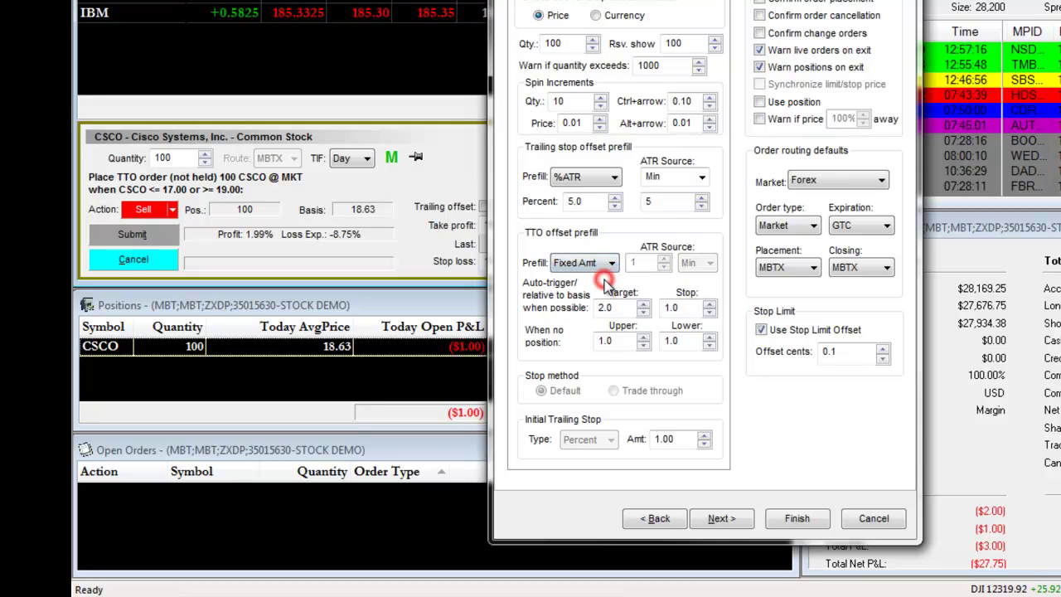
drag(619, 307, 598, 302)
click(611, 263)
click(601, 293)
click(610, 263)
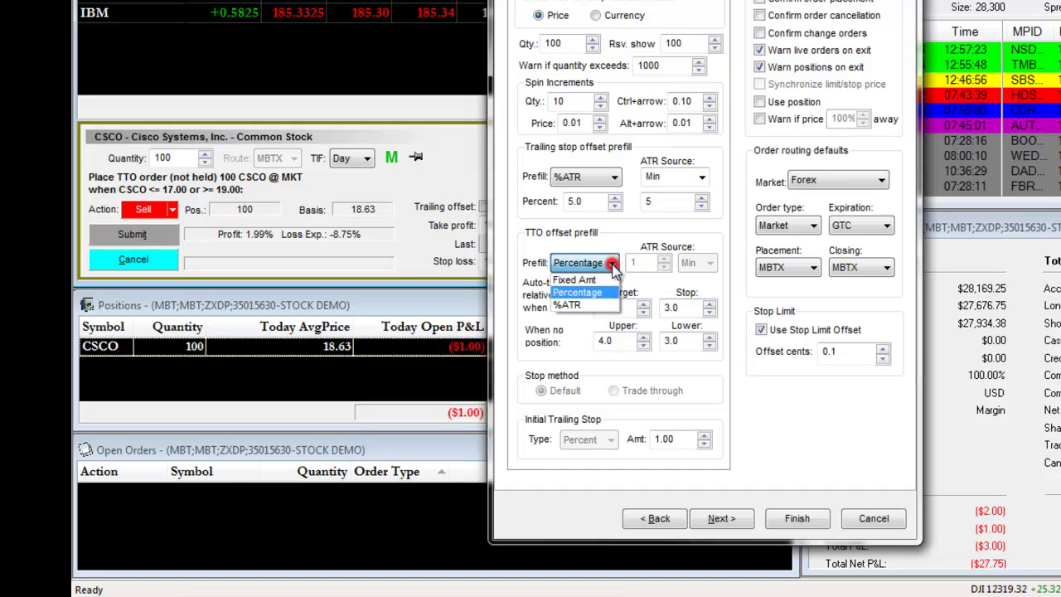
click(593, 305)
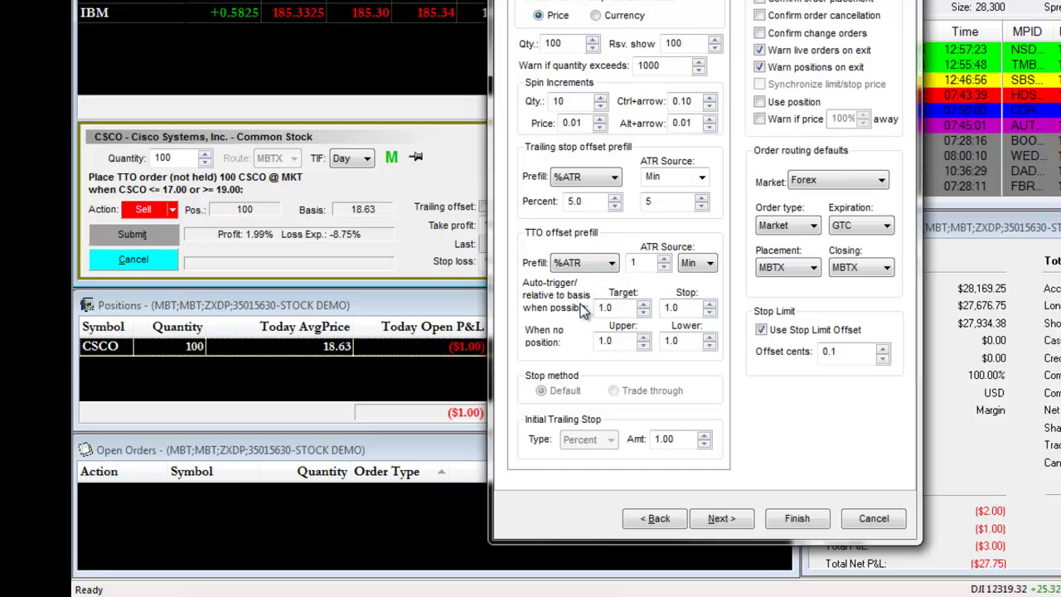
key(Return)
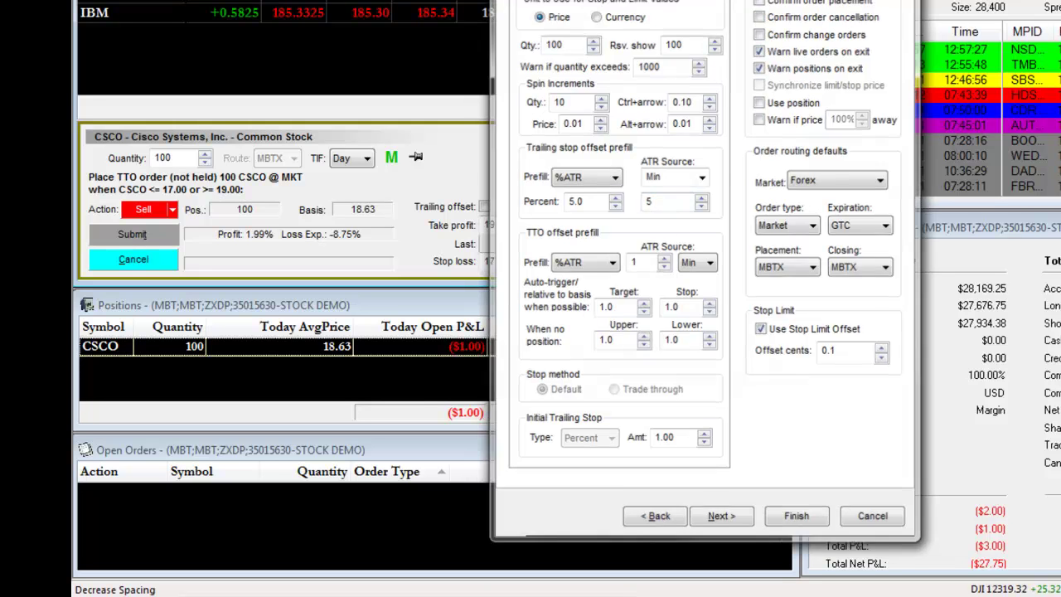
Submit the 100-share CSCO TTO sell with triggers at 19.00 and 17.00.
double_click(499, 225)
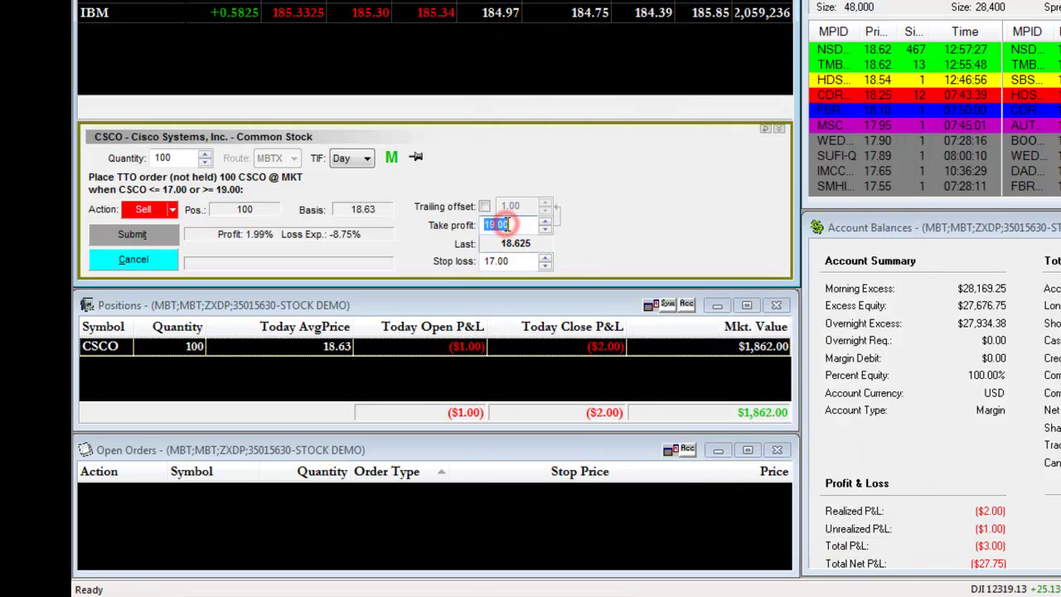
double_click(505, 261)
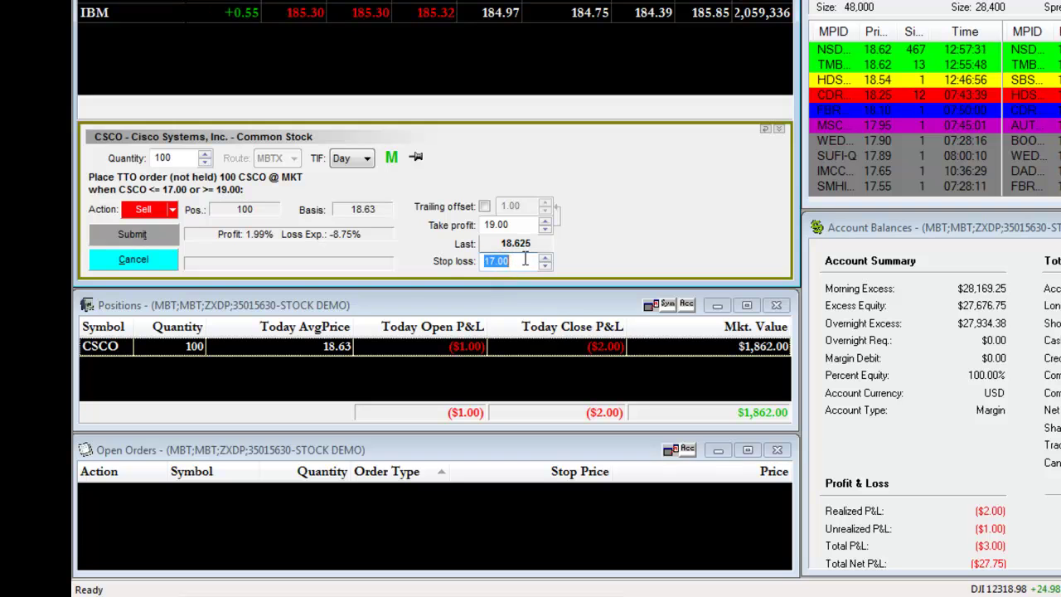
click(145, 237)
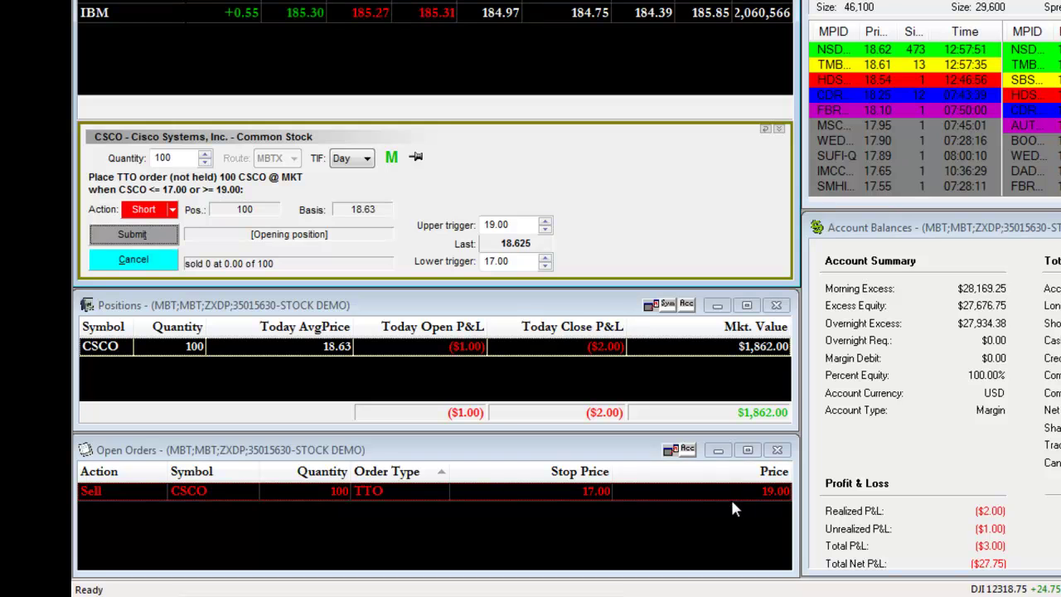
Review the CSCO TTO order's triggers in the change form, closing it unmodified.
right_click(511, 488)
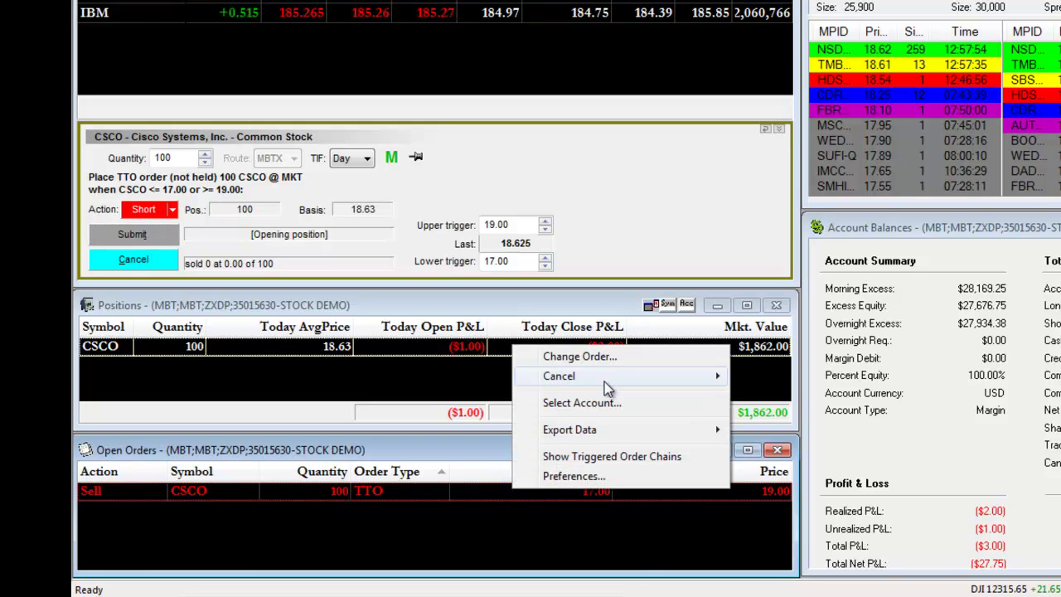
click(590, 356)
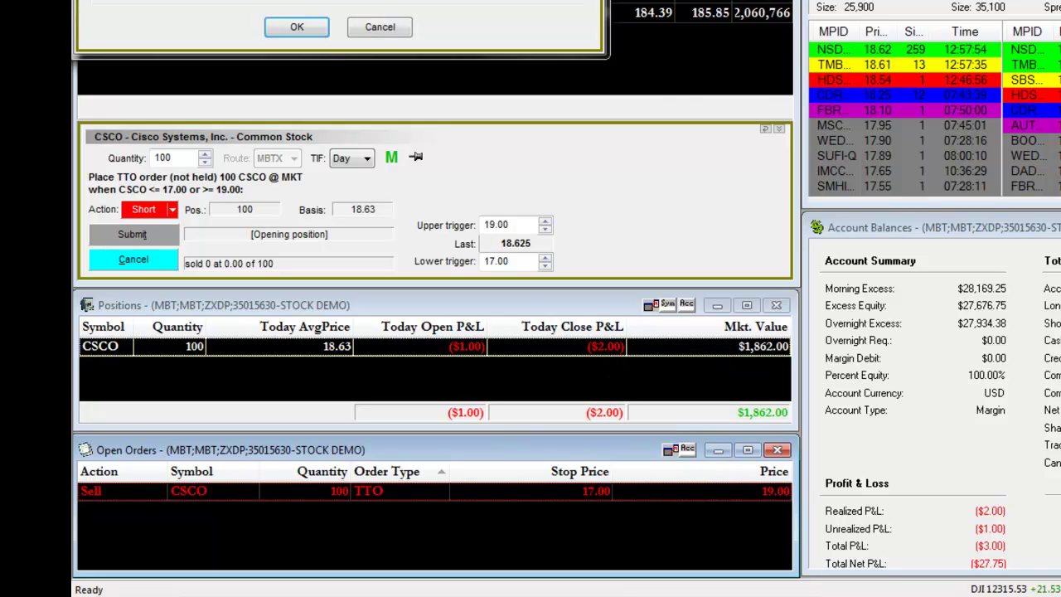
click(445, 161)
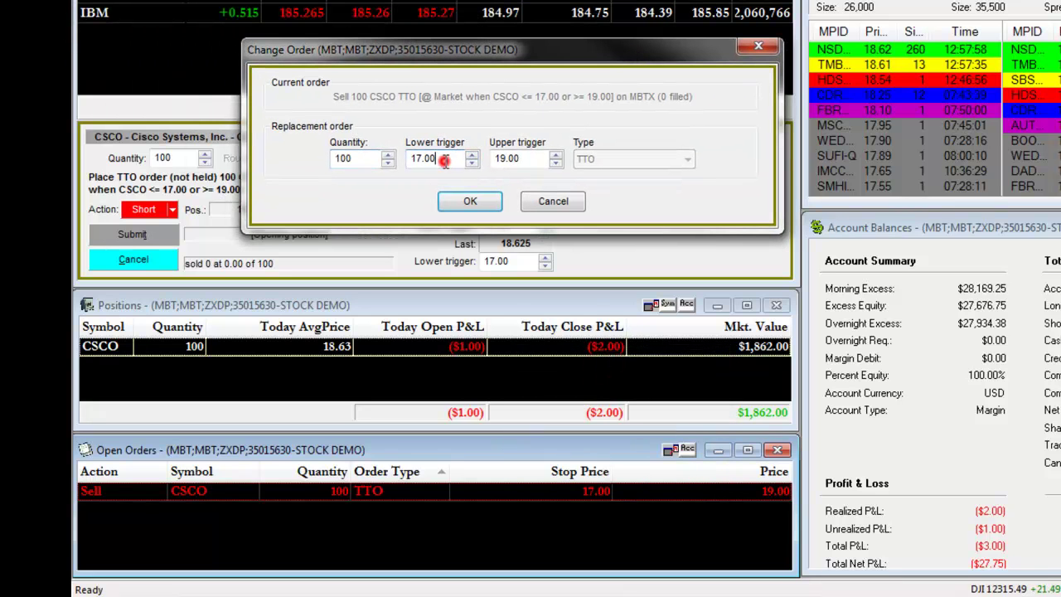
double_click(531, 159)
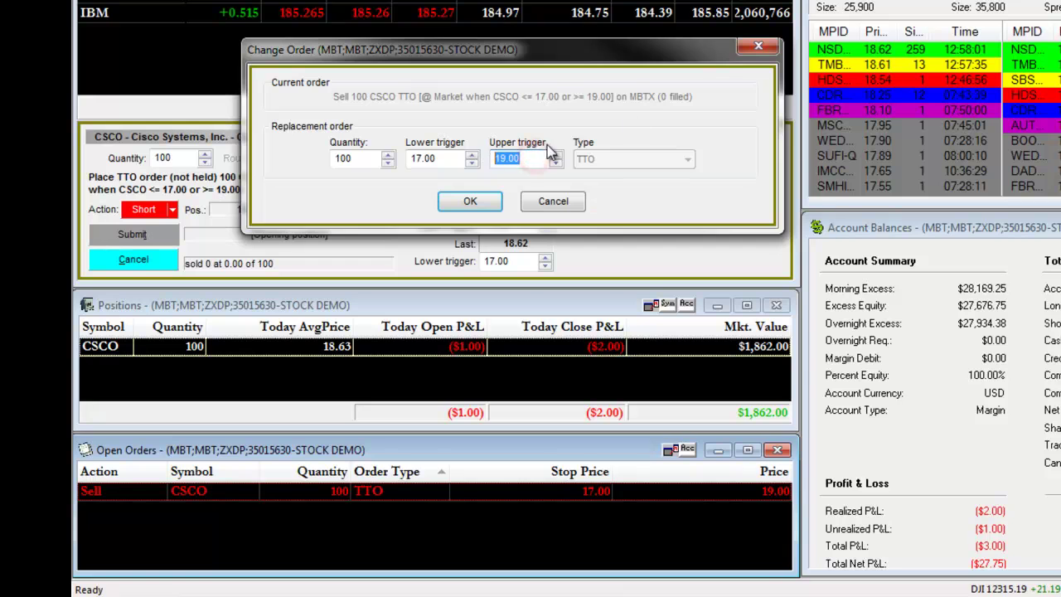
click(758, 46)
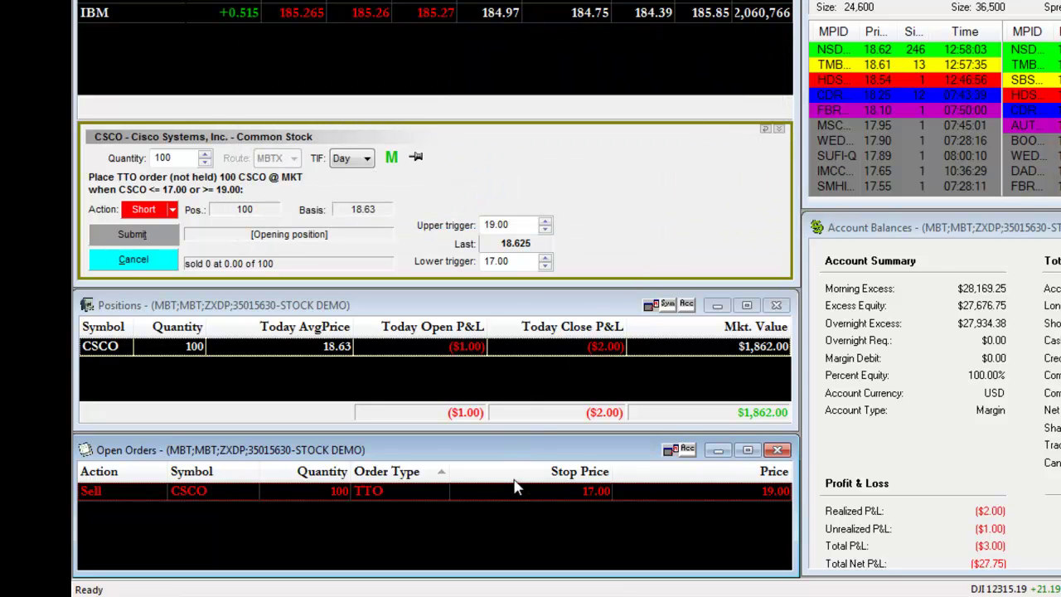
Keep the TTO order, then cancel orders and close the 100-share CSCO position.
right_click(511, 495)
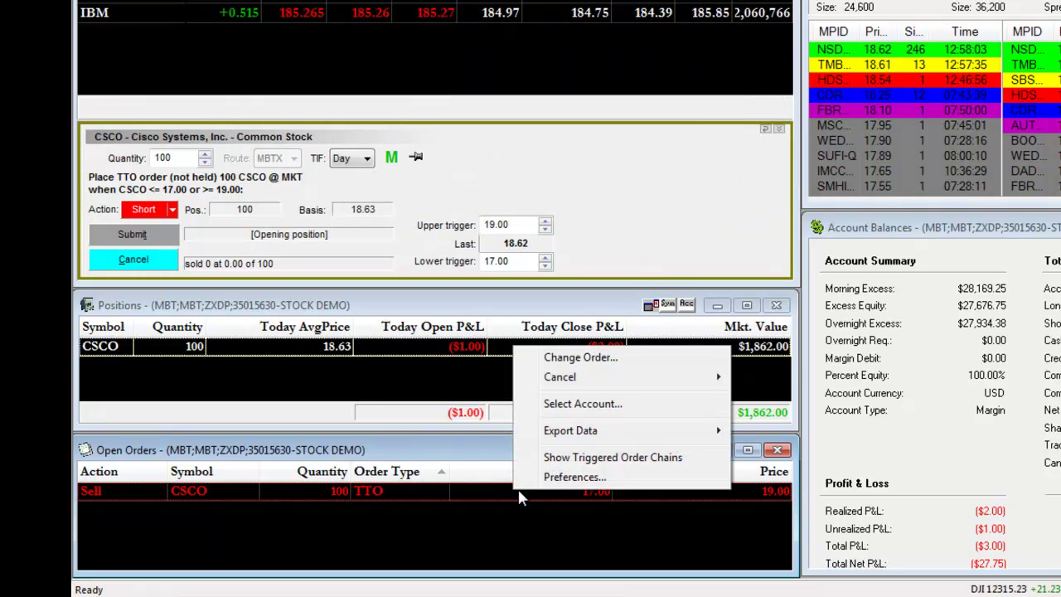
mouse_move(617, 378)
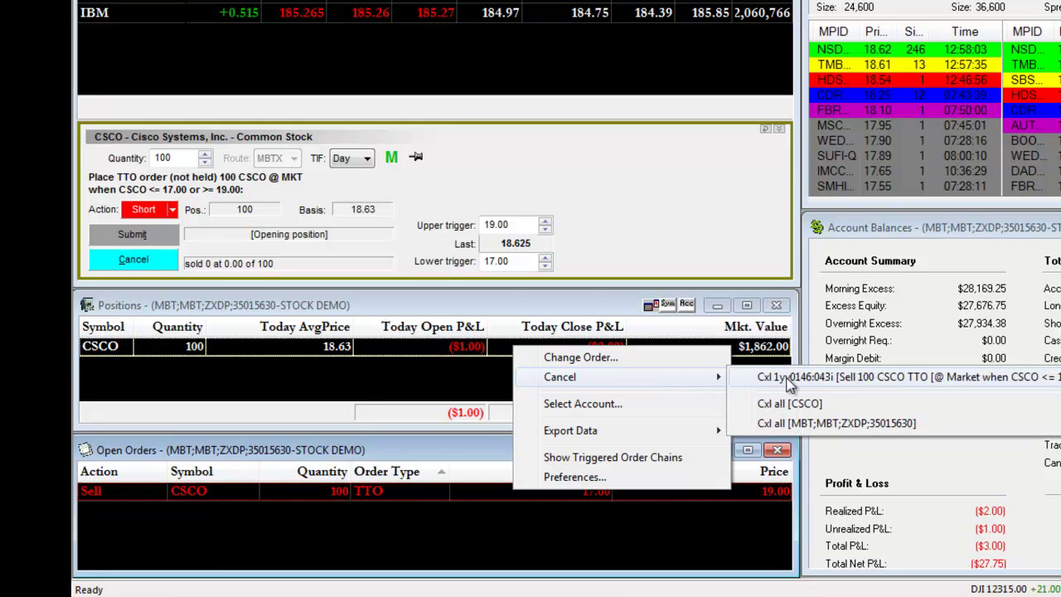
click(600, 301)
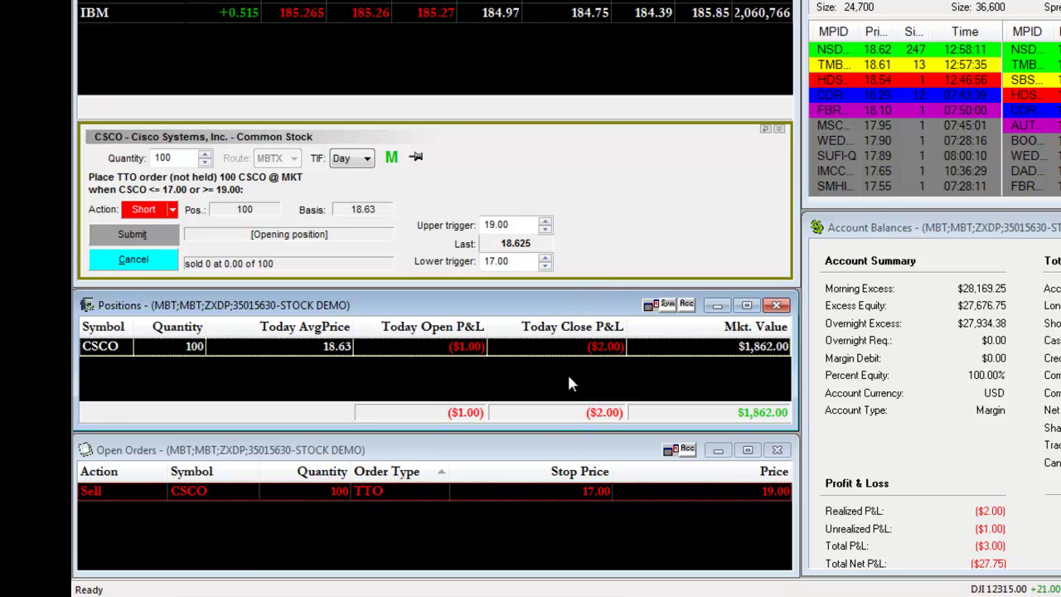
right_click(518, 346)
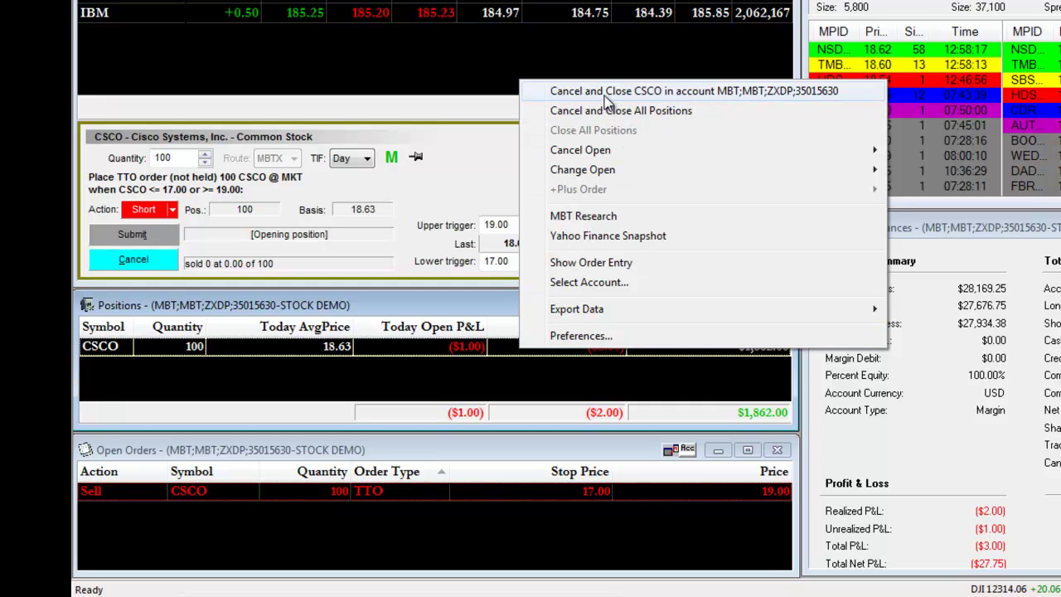
click(689, 96)
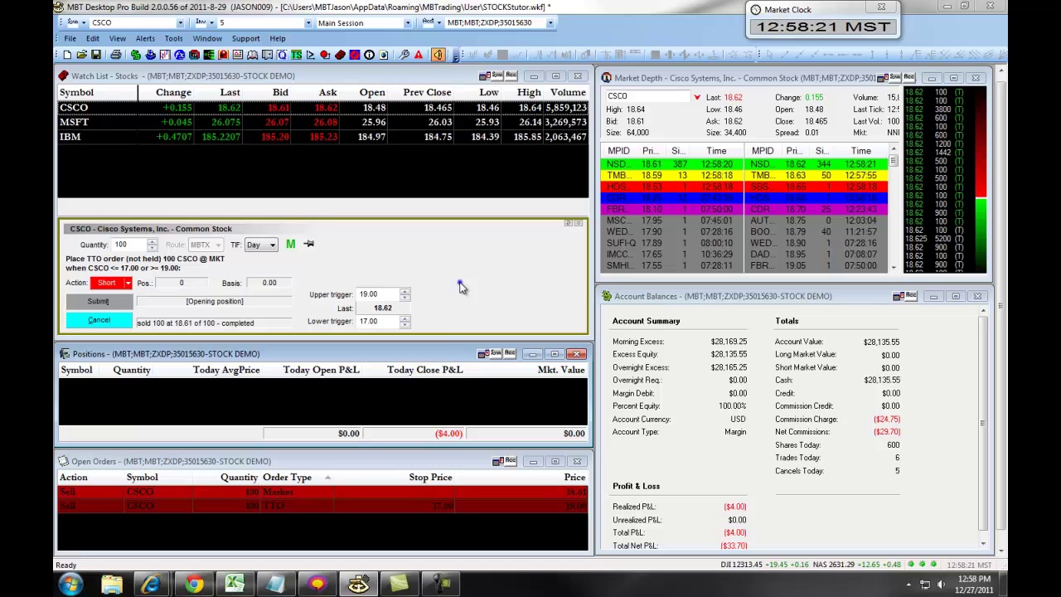
Switch order entry to the Standard template and send a 100-share CSCO market short.
right_click(643, 221)
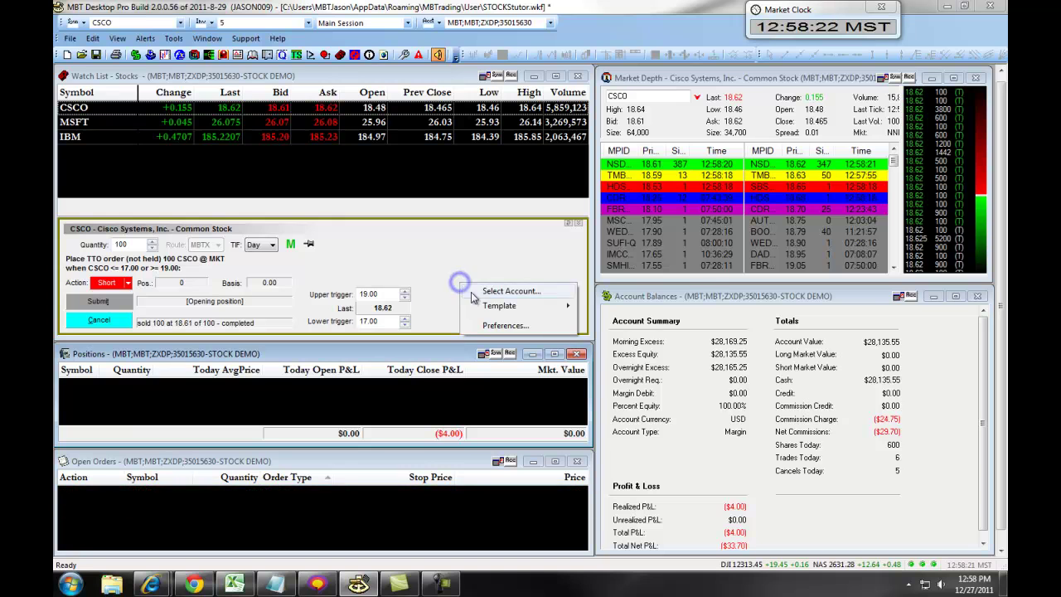
mouse_move(527, 309)
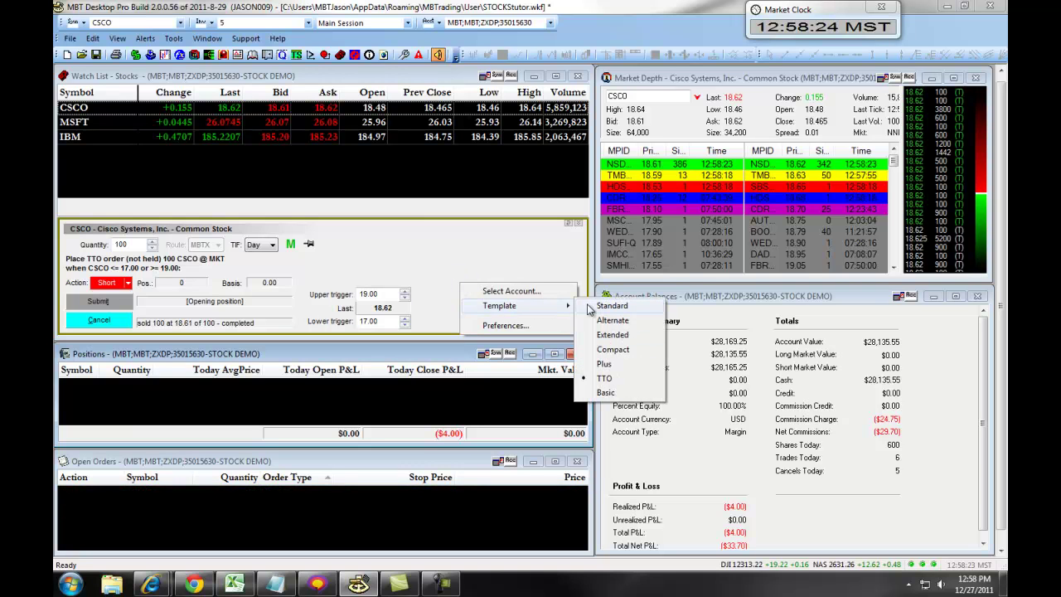
click(611, 306)
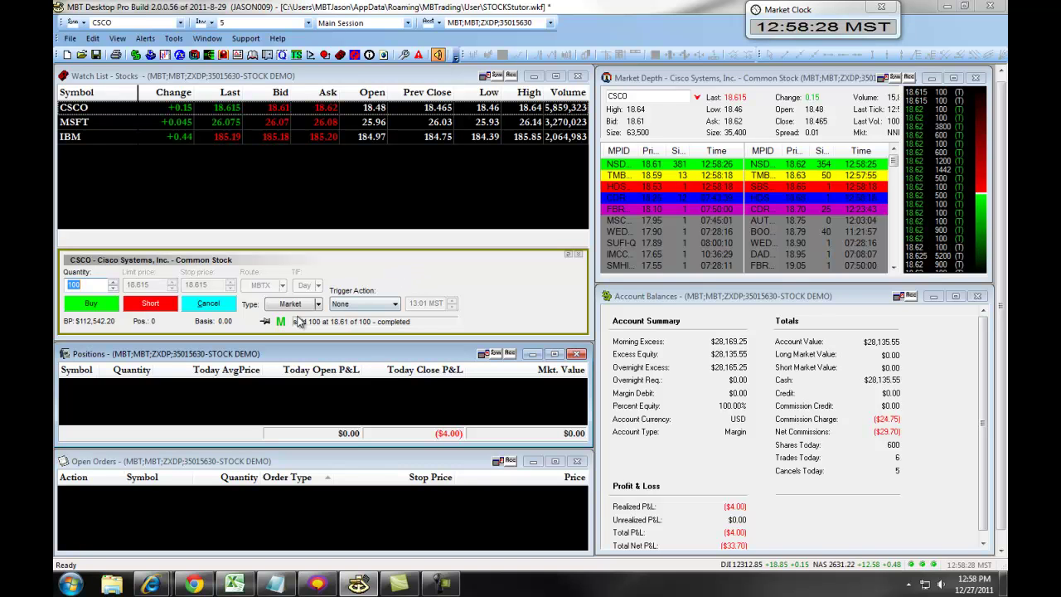
click(157, 309)
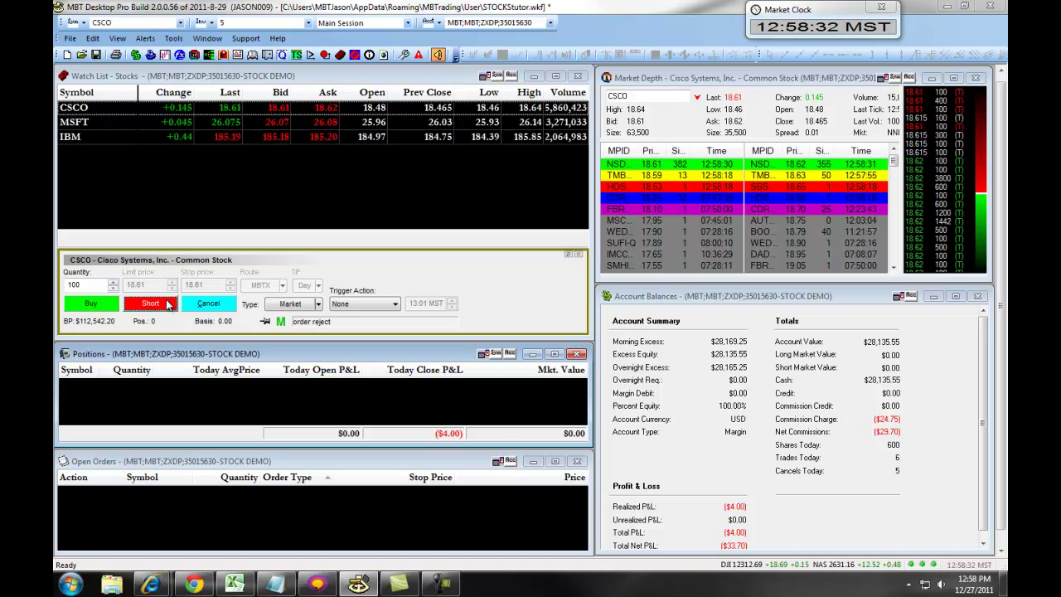
Try the TTO order type with Short, then reapply the Standard template.
click(317, 304)
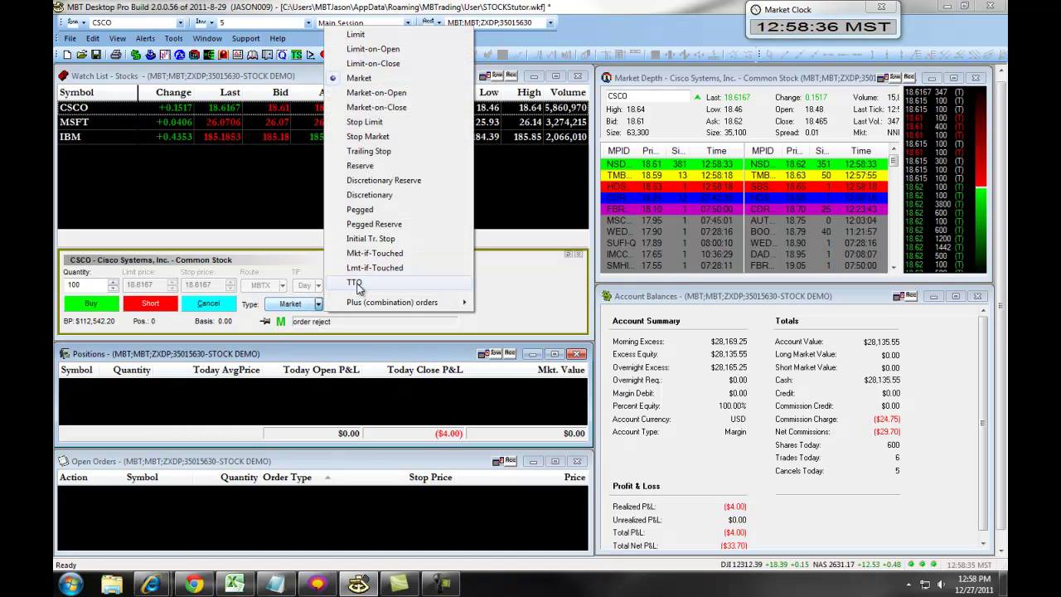
click(354, 283)
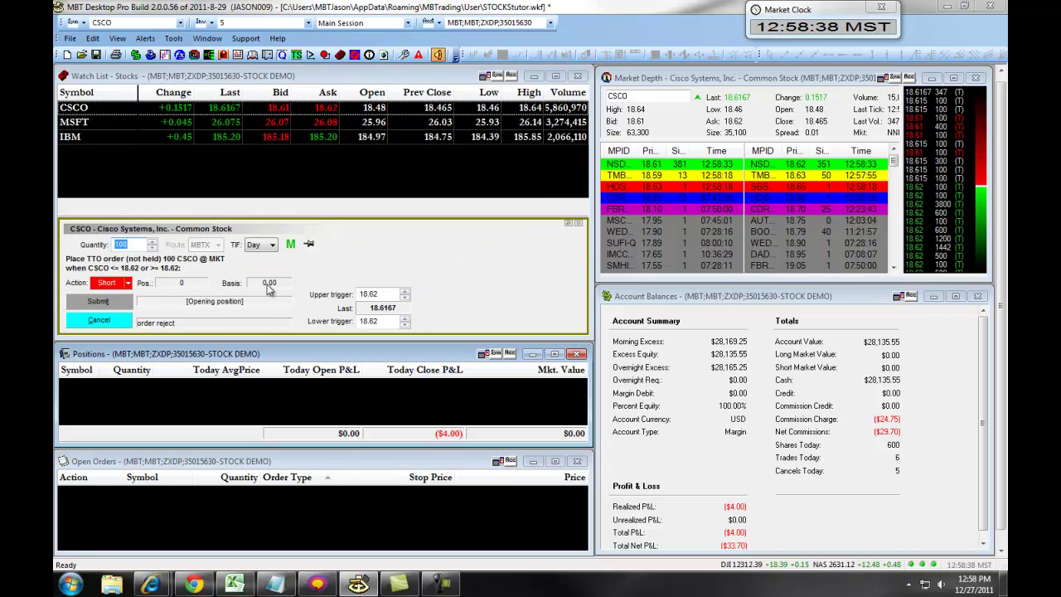
click(128, 283)
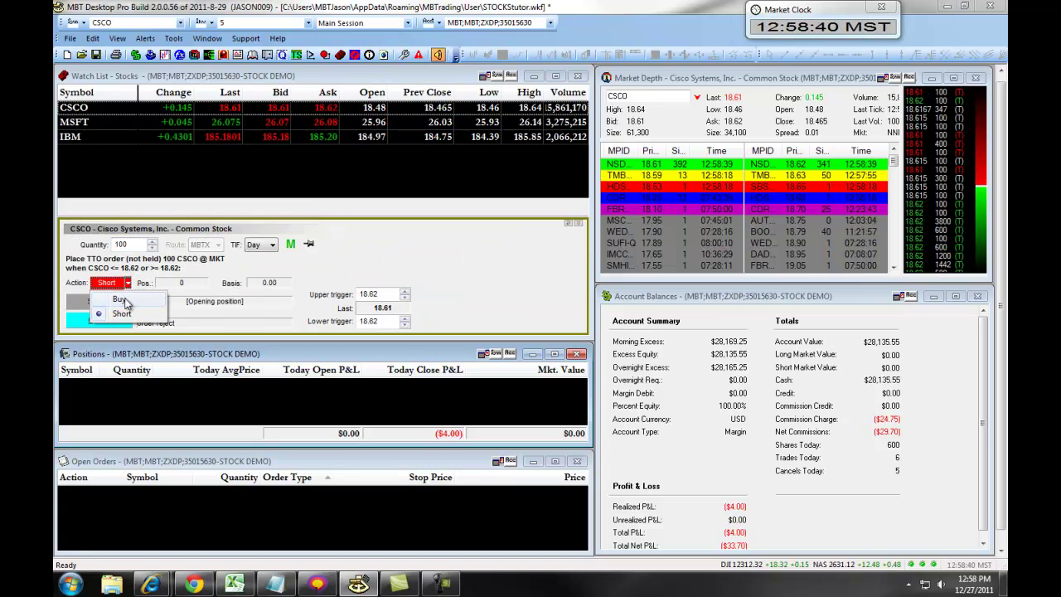
click(354, 271)
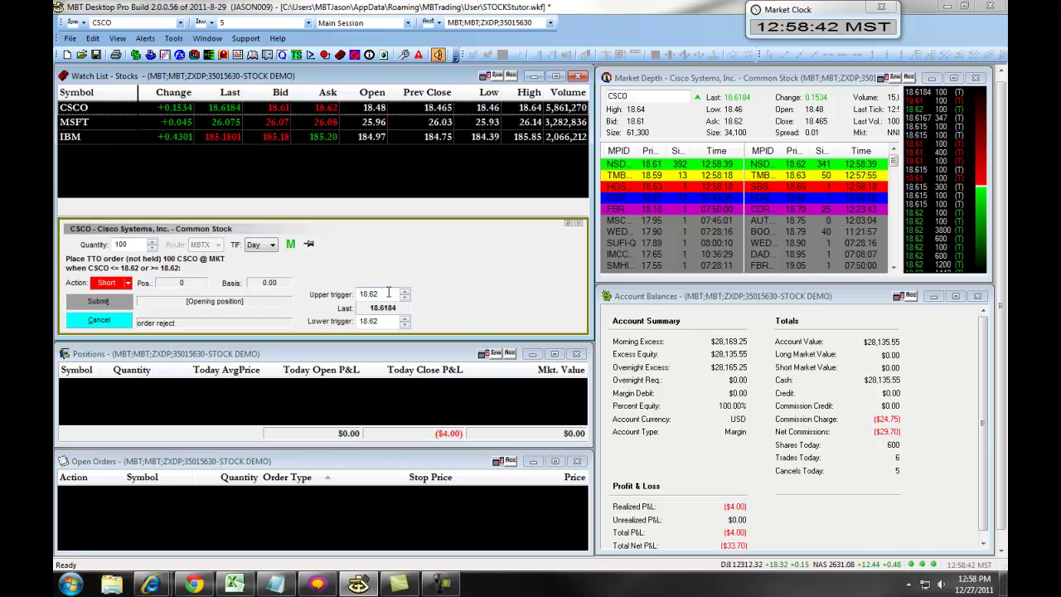
right_click(428, 266)
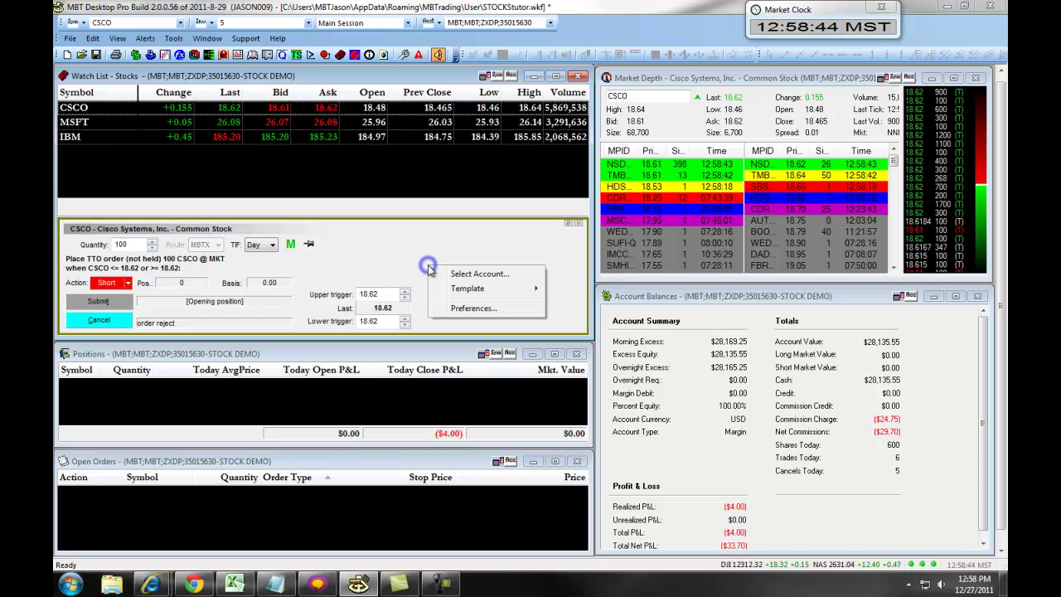
mouse_move(468, 289)
click(569, 287)
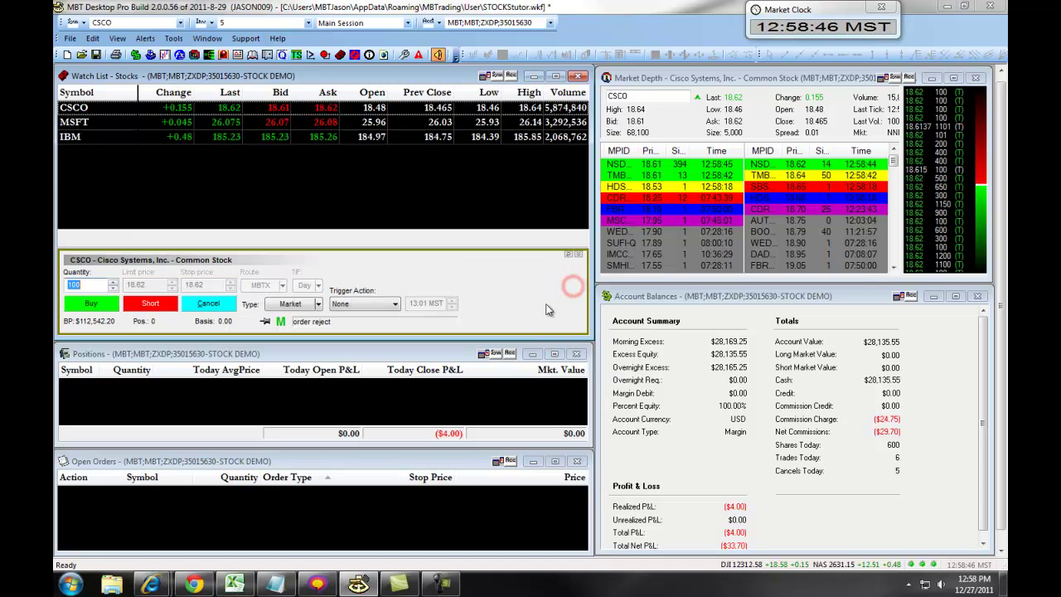